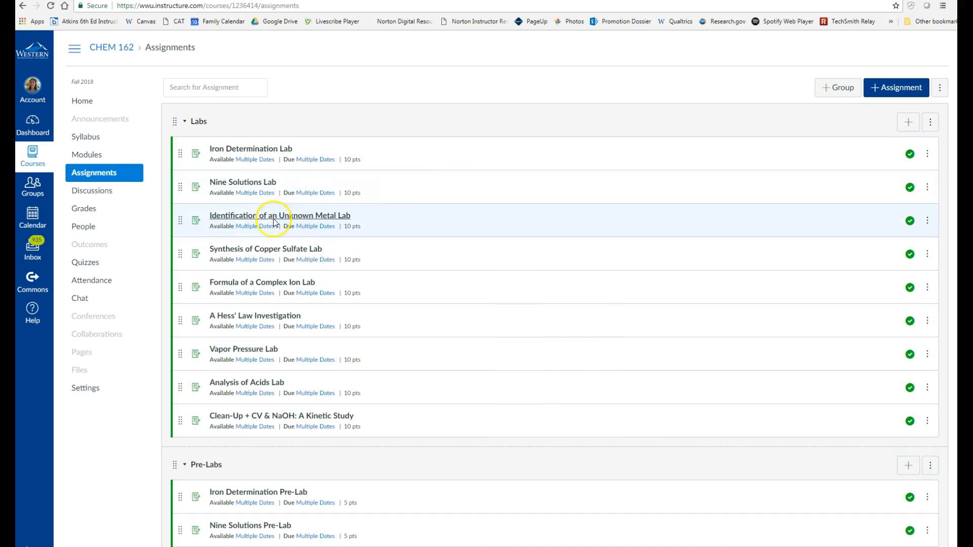
Review the course's assignment groups, from Labs through Lecture Attendance & Participation, and the point values of their assignments
mouse_move(262, 231)
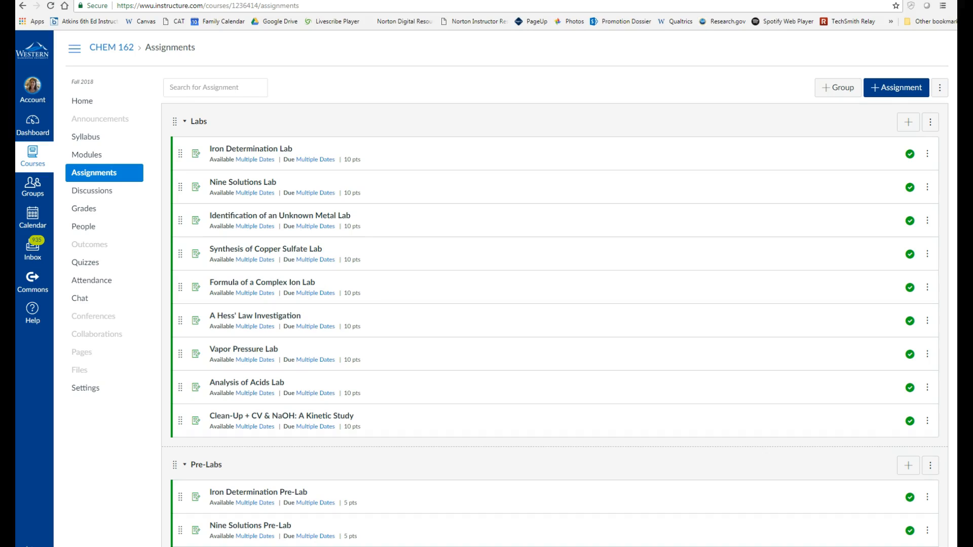
scroll(555, 289, down, 1)
scroll(555, 289, up, 1)
scroll(507, 289, down, 5)
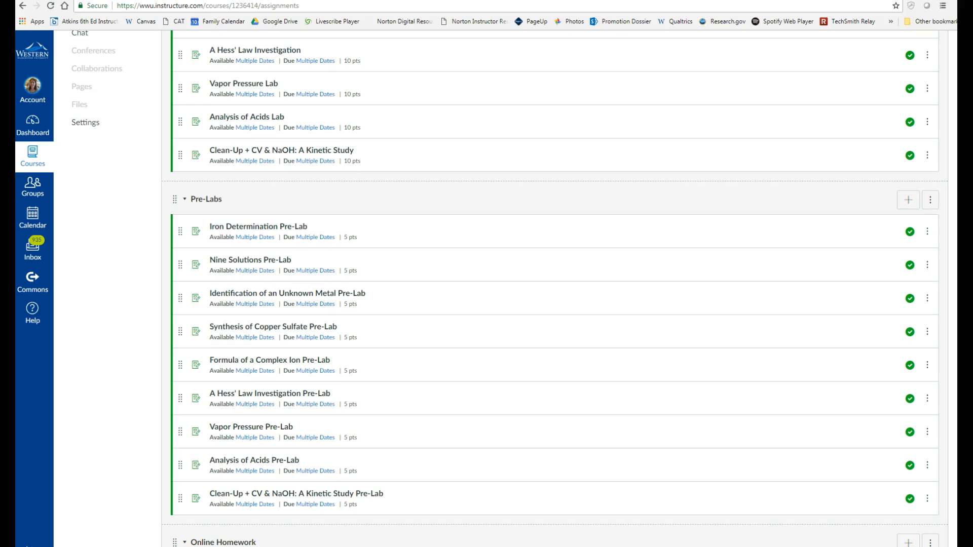
scroll(507, 289, up, 1)
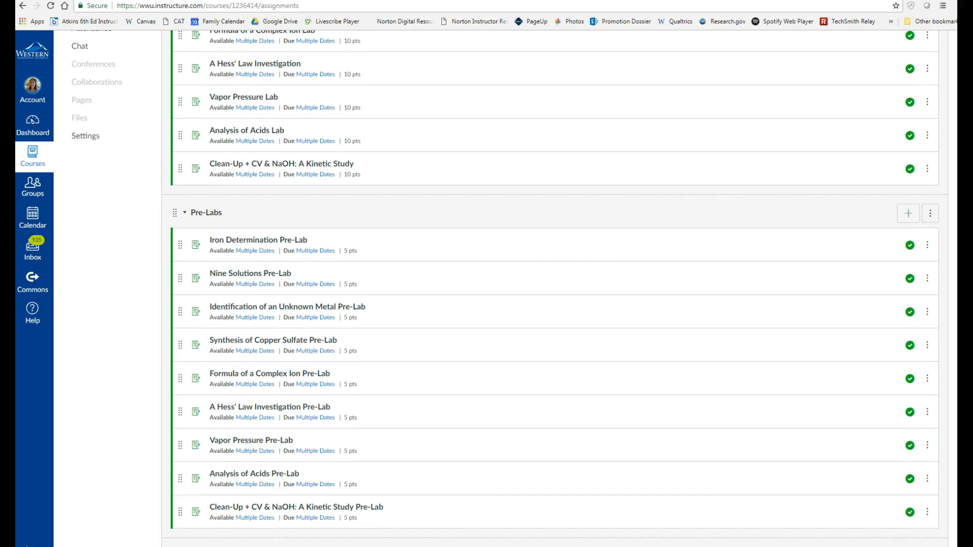
scroll(507, 289, down, 8)
scroll(507, 289, down, 1)
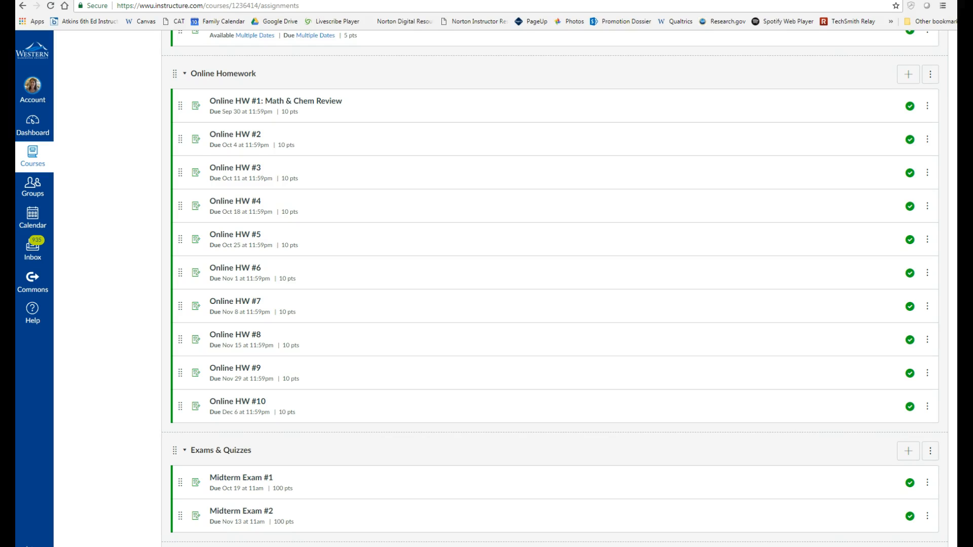
scroll(555, 289, down, 5)
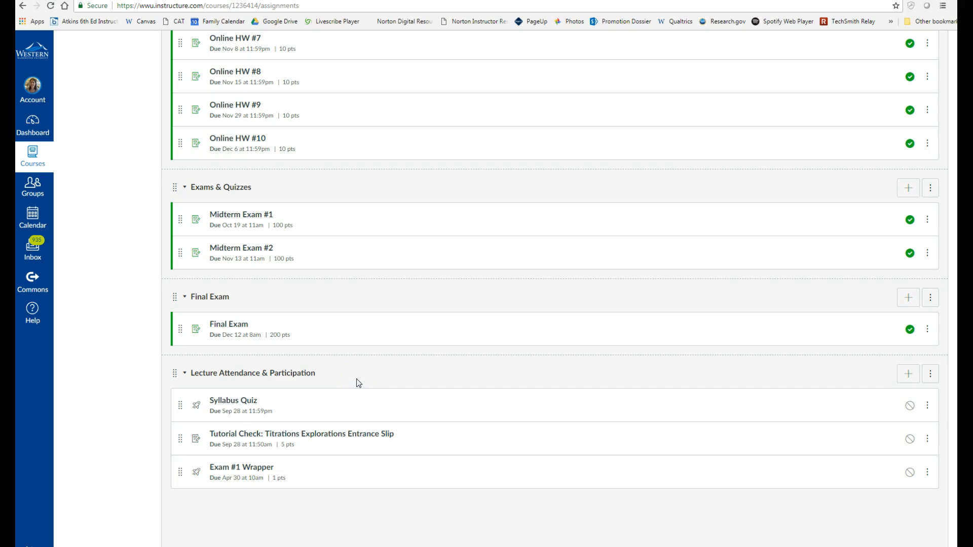
scroll(950, 412, up, 3)
scroll(555, 304, up, 15)
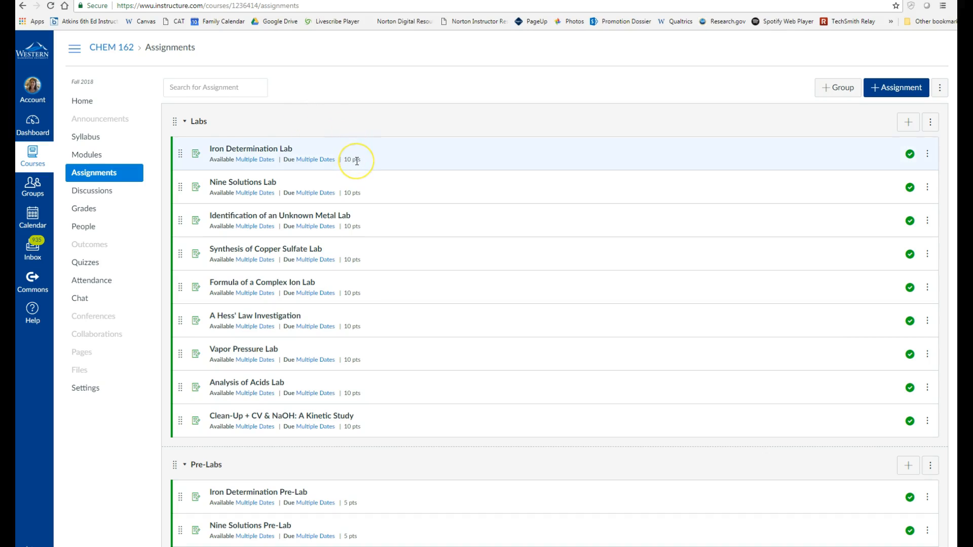
scroll(452, 209, down, 5)
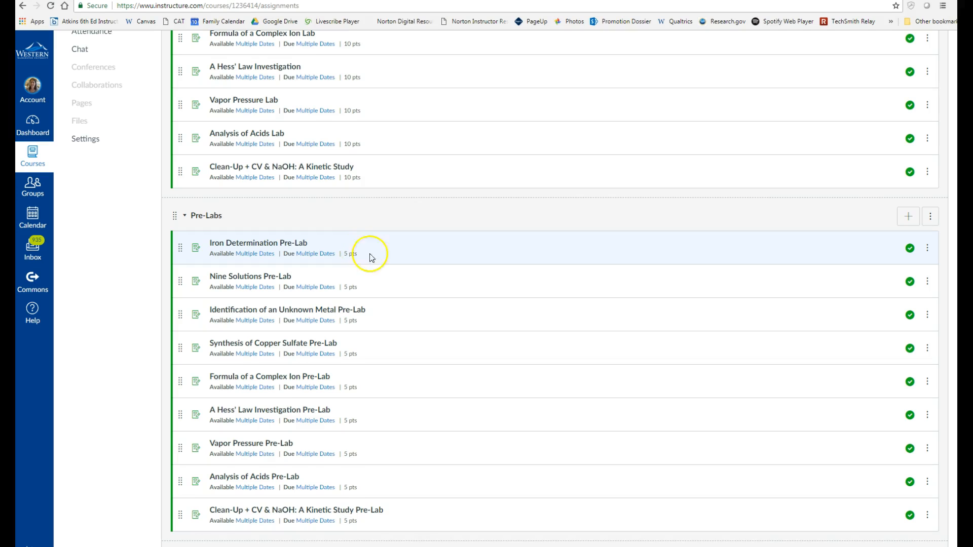
scroll(434, 259, up, 5)
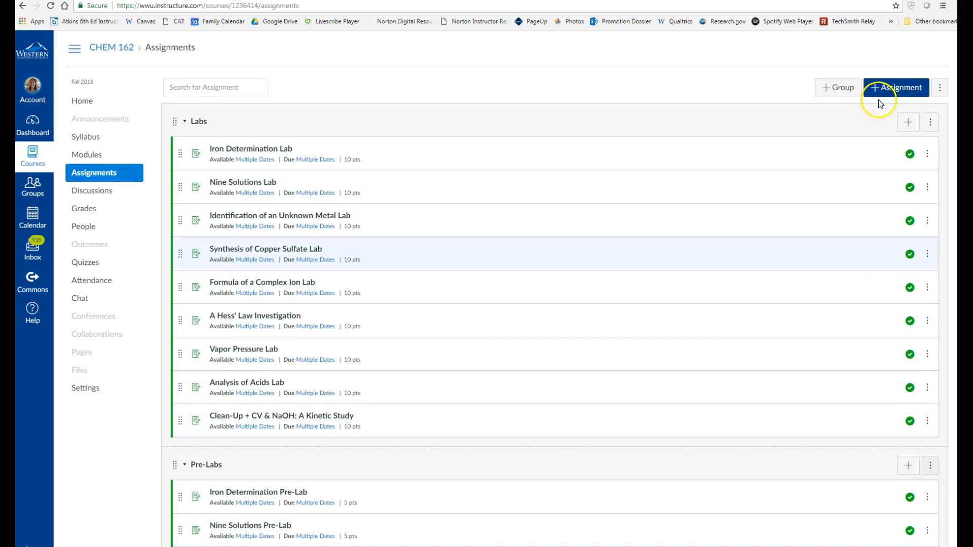
Turn on weighting of the final grade based on assignment groups for the course
click(941, 90)
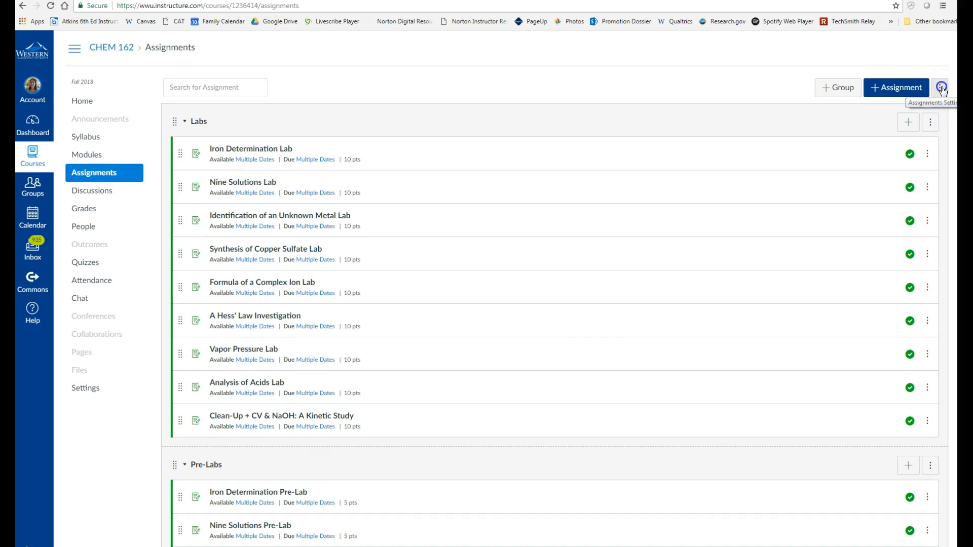
click(922, 121)
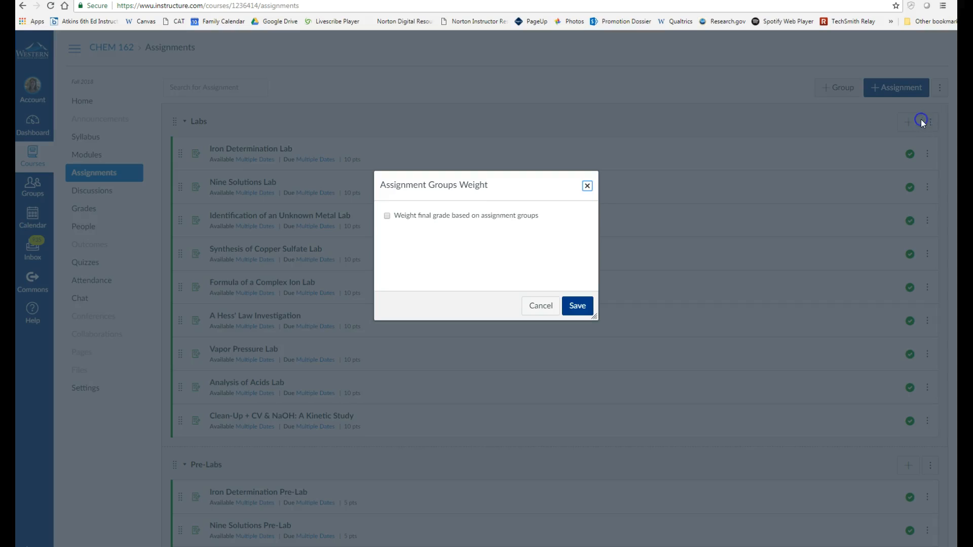
click(387, 218)
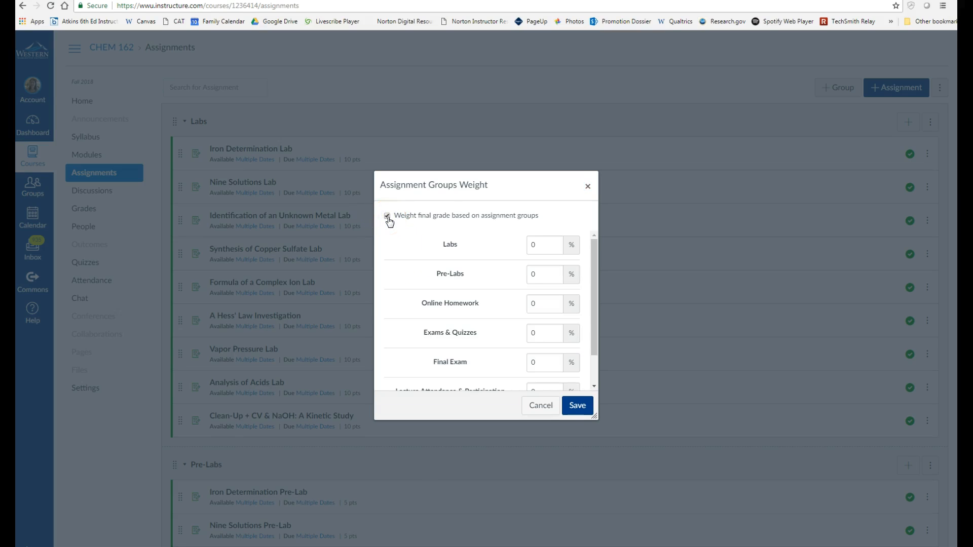
Set the Pre-Labs group weight to 6.67% and the Labs group weight to 13.3%
double_click(538, 275)
text(6.67)
click(531, 245)
double_click(532, 245)
text(13.3)
click(552, 224)
Set the group weights to 20% for Online Homework, 35% for Exams & Quizzes and 20% for Final Exam
drag(595, 294, 594, 334)
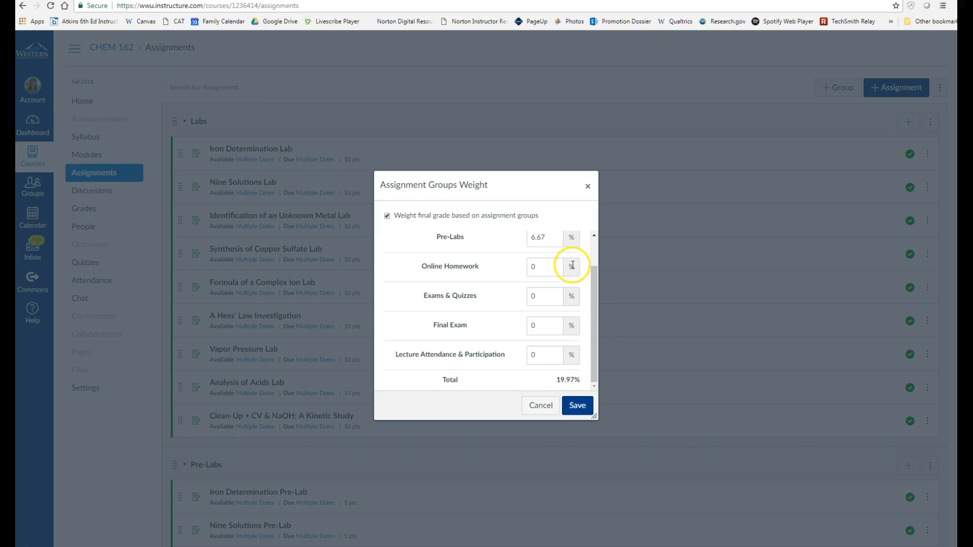
double_click(534, 267)
text(20)
click(531, 297)
text(35)
text(20)
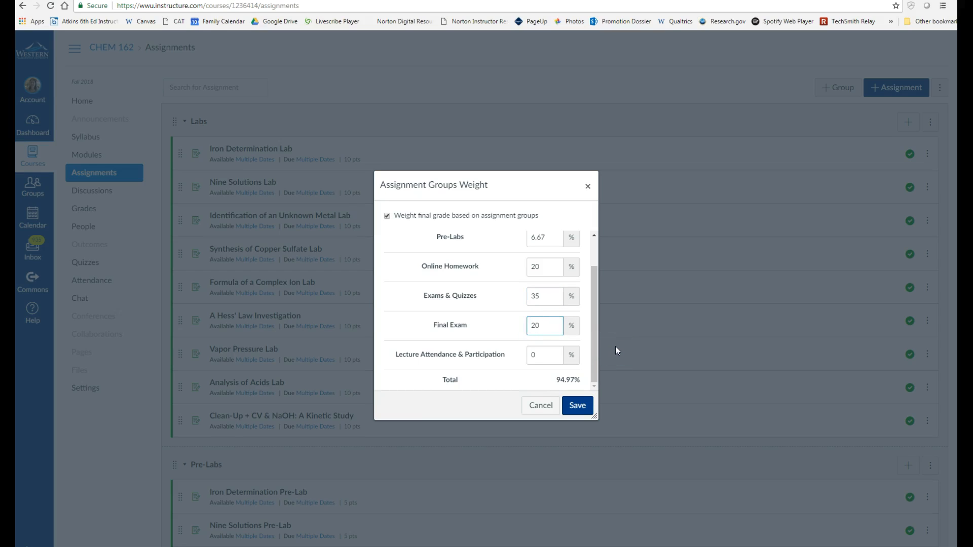
Set the Lecture Attendance & Participation weight to 5% and save the assignment group weights
click(558, 352)
drag(527, 352, 539, 353)
click(578, 407)
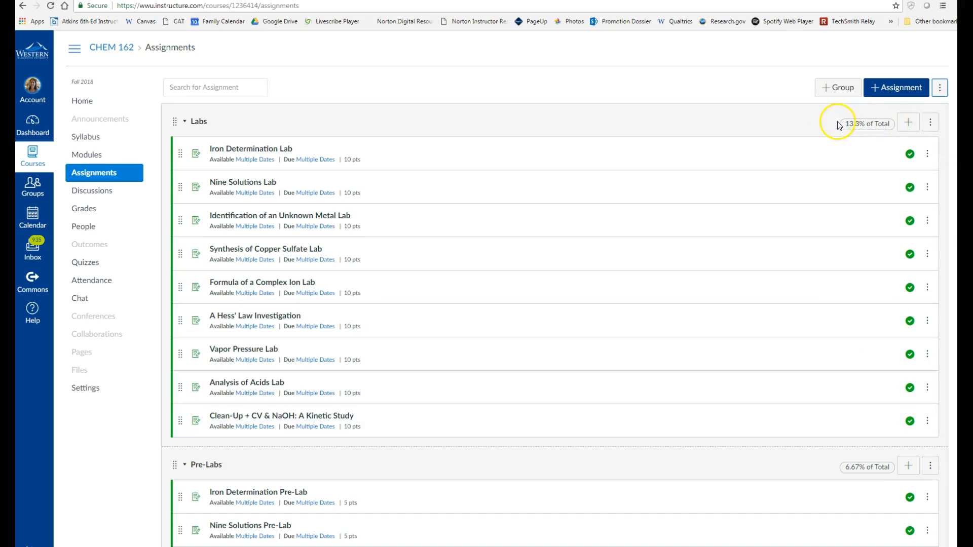
Check the weight percentage shown for each assignment group from Labs down to Lecture Attendance & Participation
scroll(838, 125, down, 10)
scroll(554, 289, down, 7)
scroll(557, 271, down, 2)
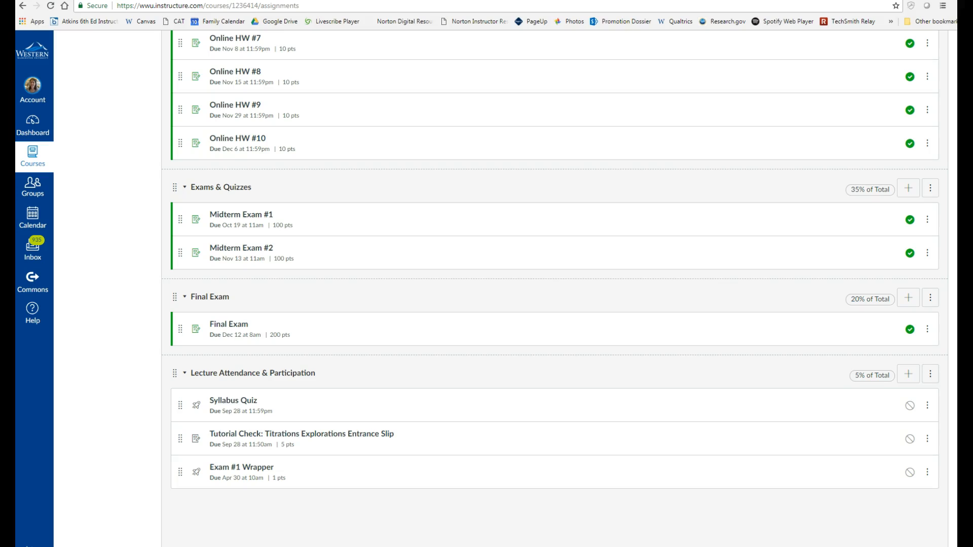
drag(959, 456, 956, 126)
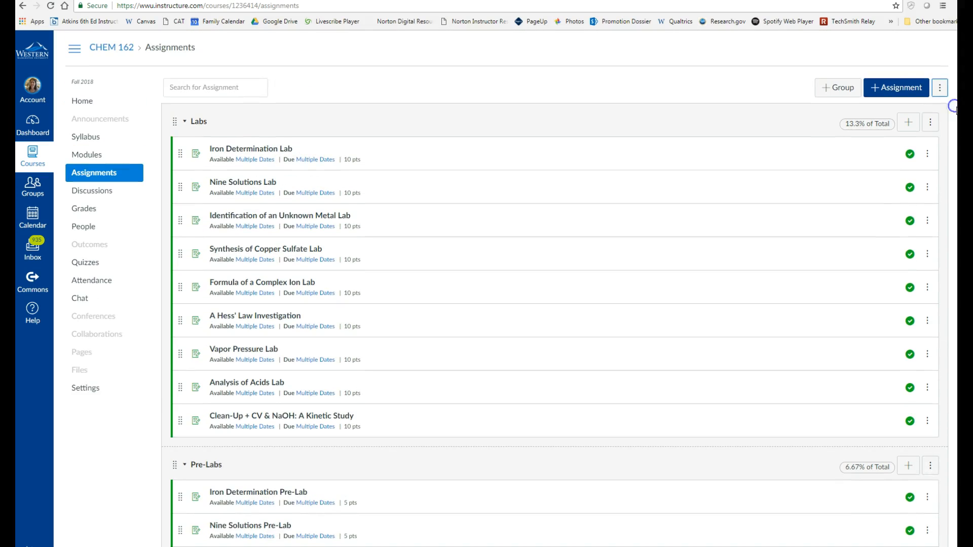
scroll(507, 304, down, 1)
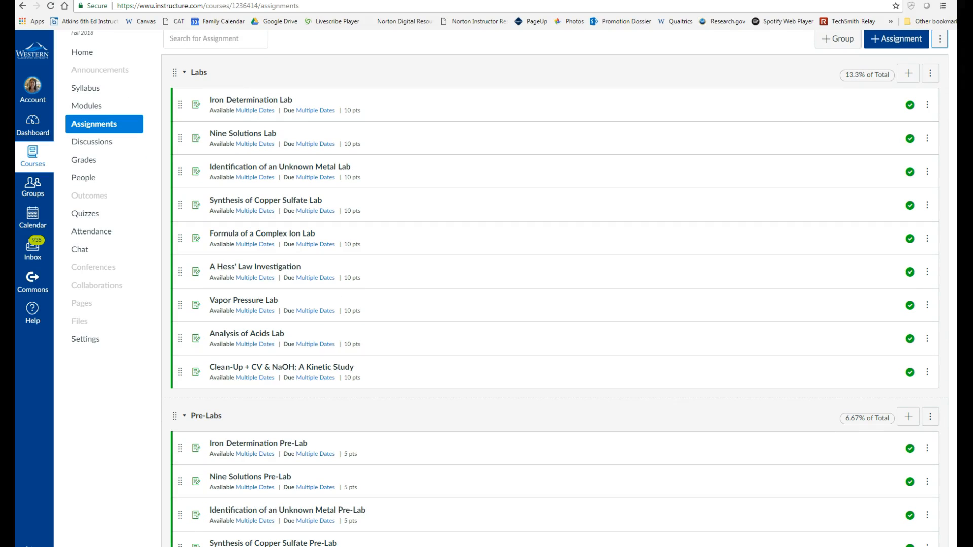
scroll(507, 289, up, 1)
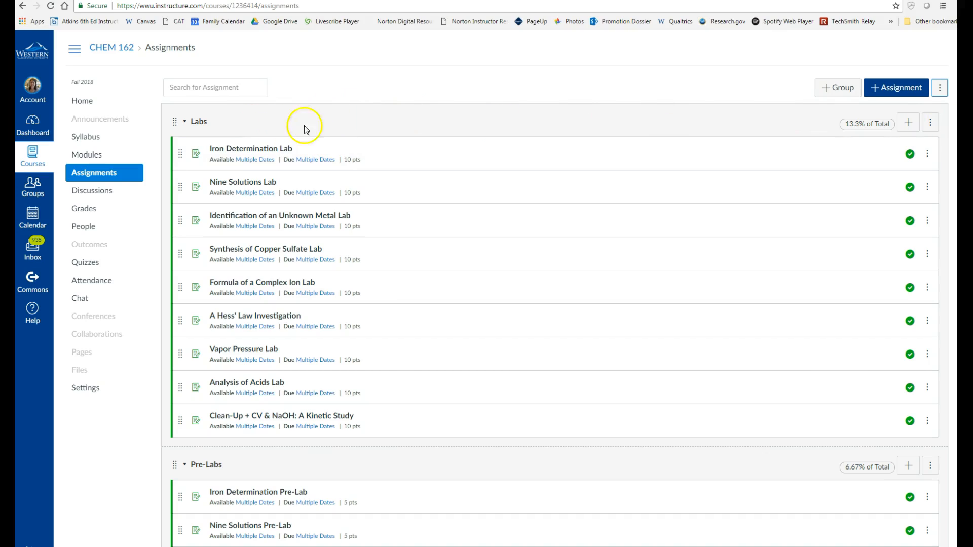
Edit the Labs group to ignore 1 lowest score for each student and save it
click(931, 124)
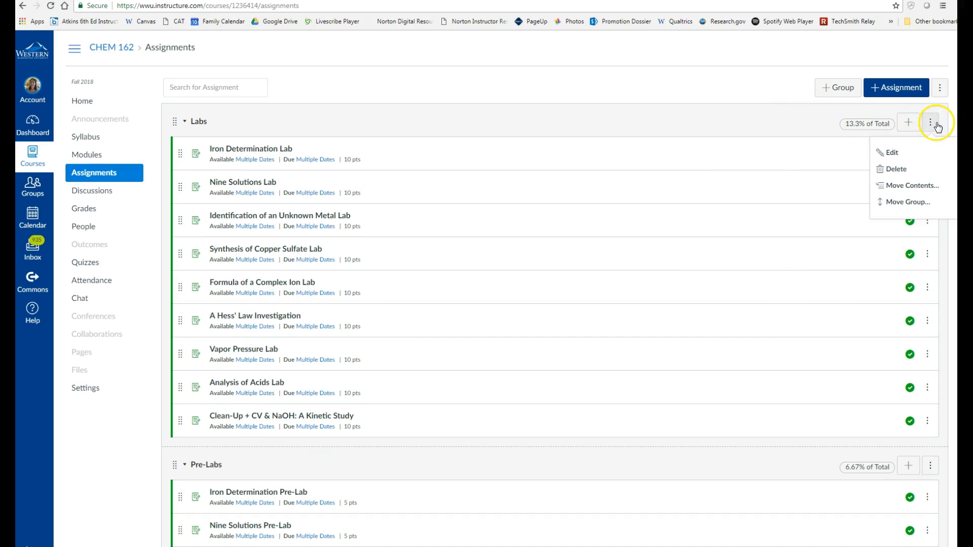
click(894, 152)
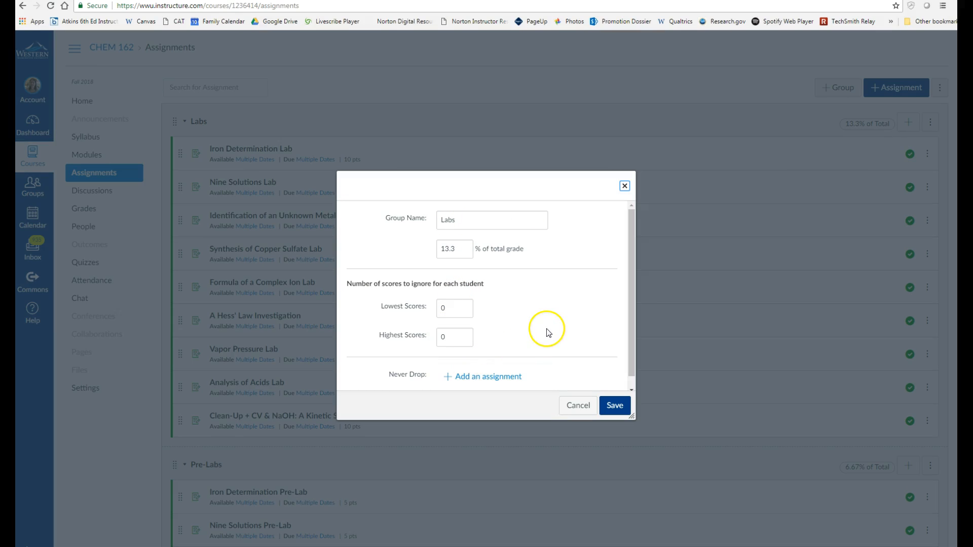
click(465, 306)
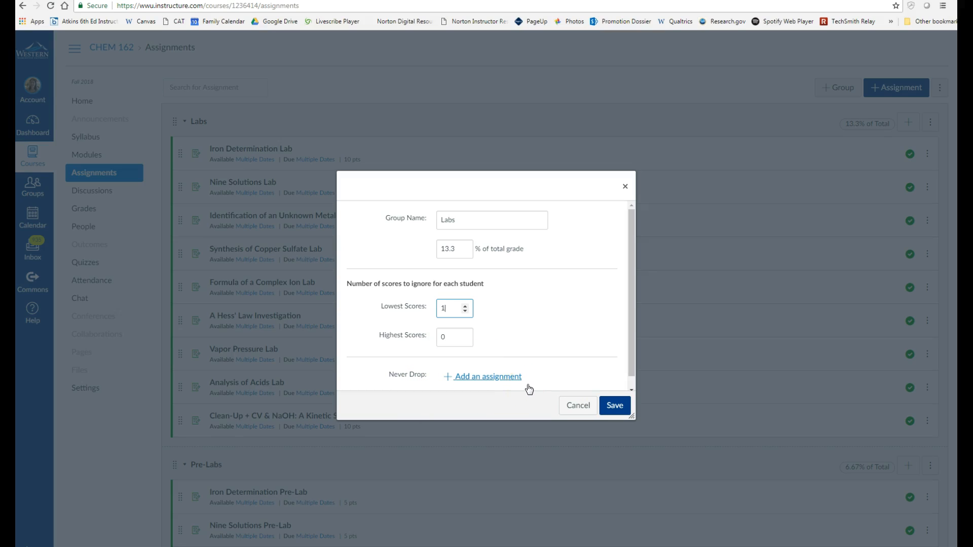
click(484, 388)
click(614, 405)
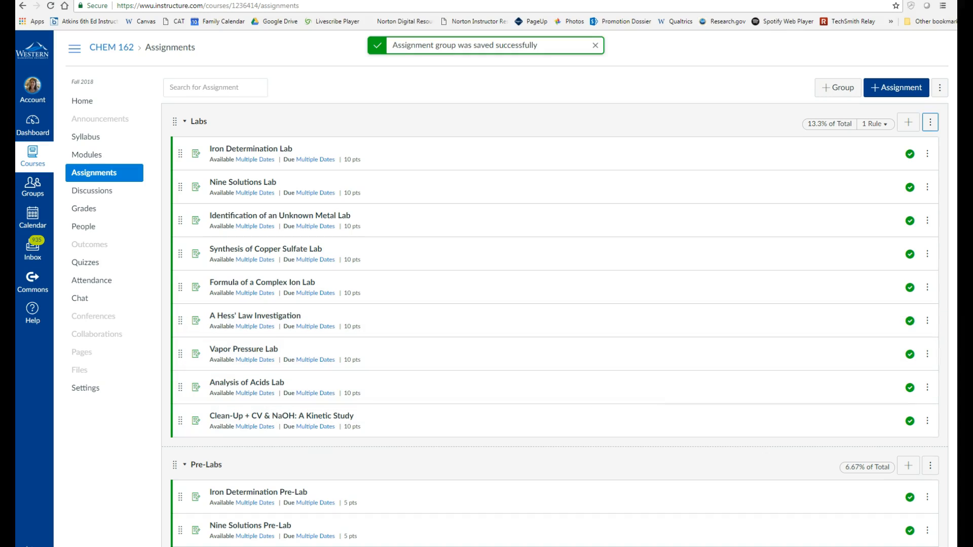
mouse_move(881, 128)
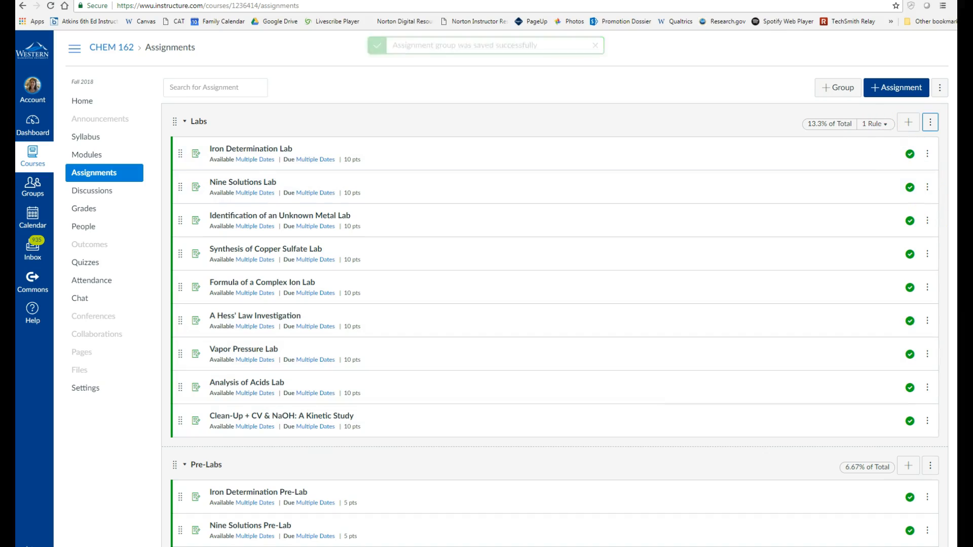
Edit the Pre-Labs group to ignore 1 lowest score for each student and save it
scroll(558, 304, down, 6)
click(931, 128)
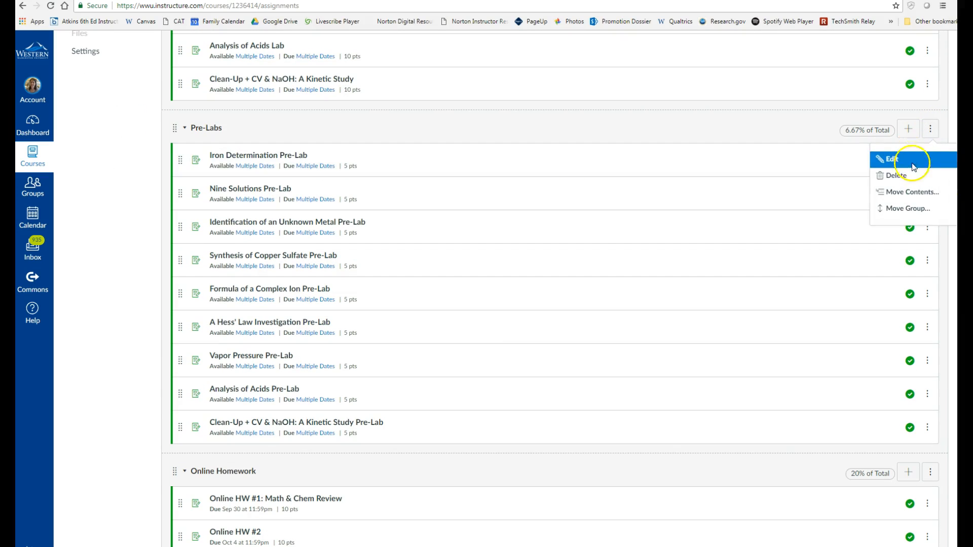
click(892, 160)
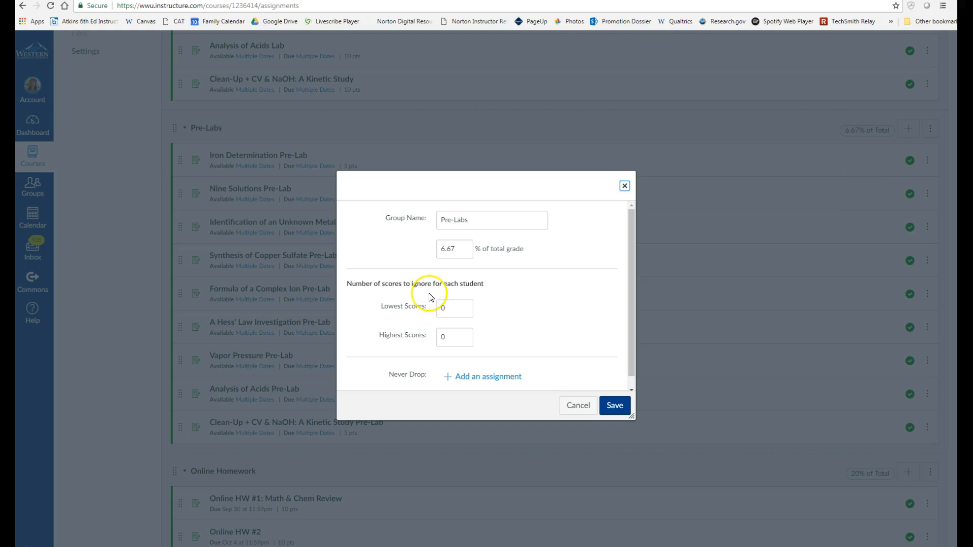
click(465, 305)
click(615, 405)
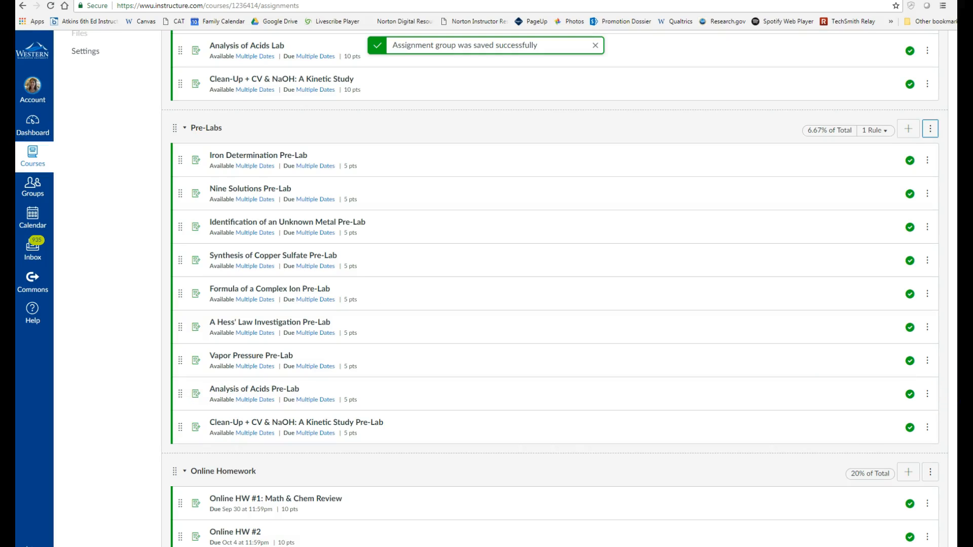
Add a rule that ignores lowest scores to the Online Homework group and save the group
scroll(953, 231, down, 6)
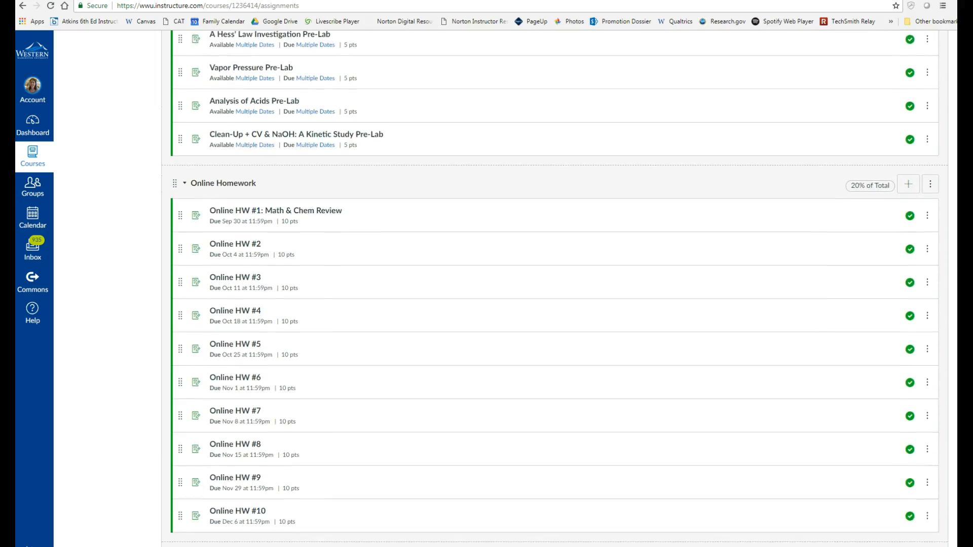
click(931, 145)
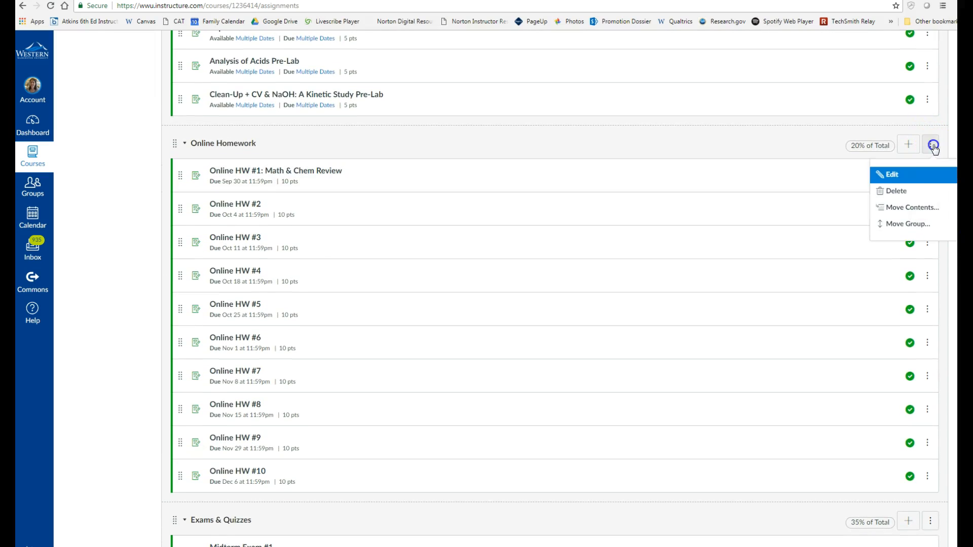
click(893, 175)
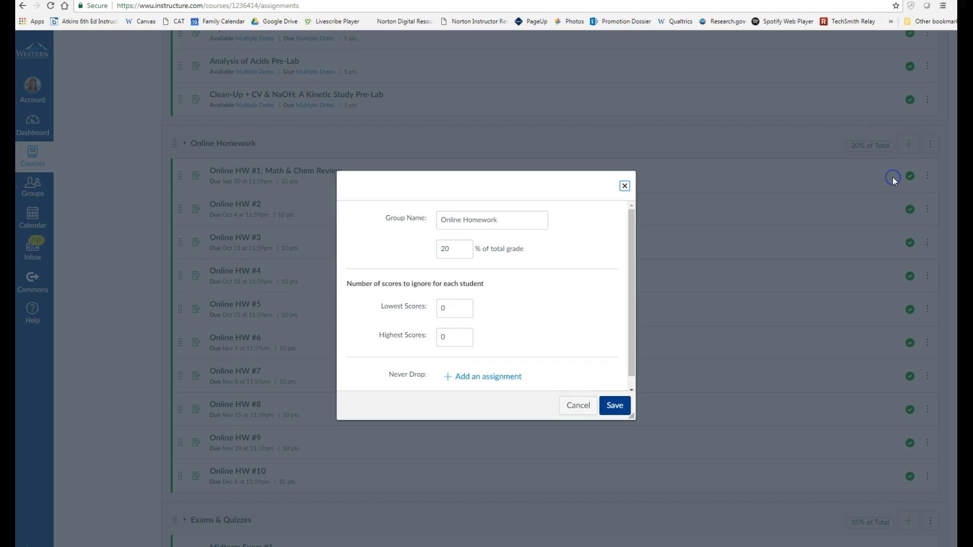
click(442, 309)
click(616, 406)
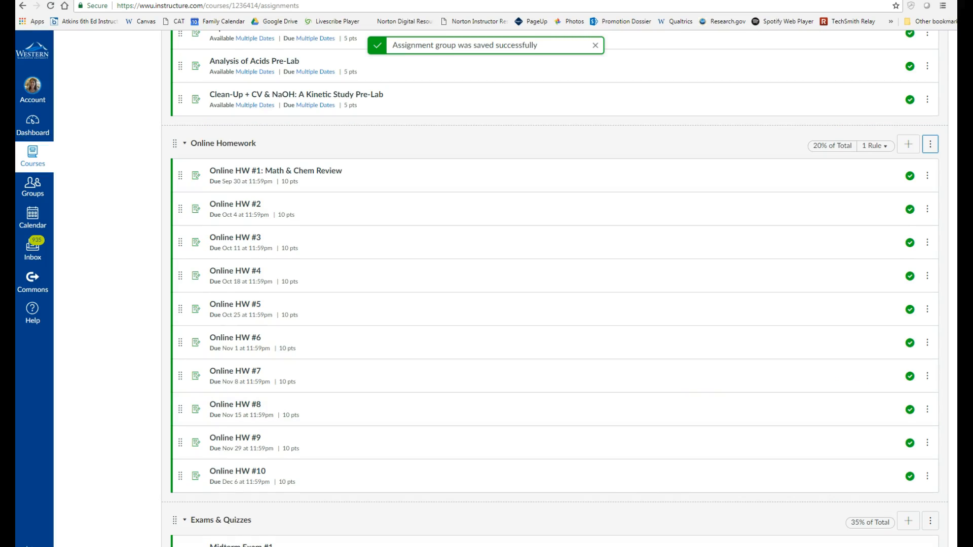
Edit the Lecture Attendance & Participation group to ignore 1 lowest score for each student and save it
scroll(765, 495, down, 6)
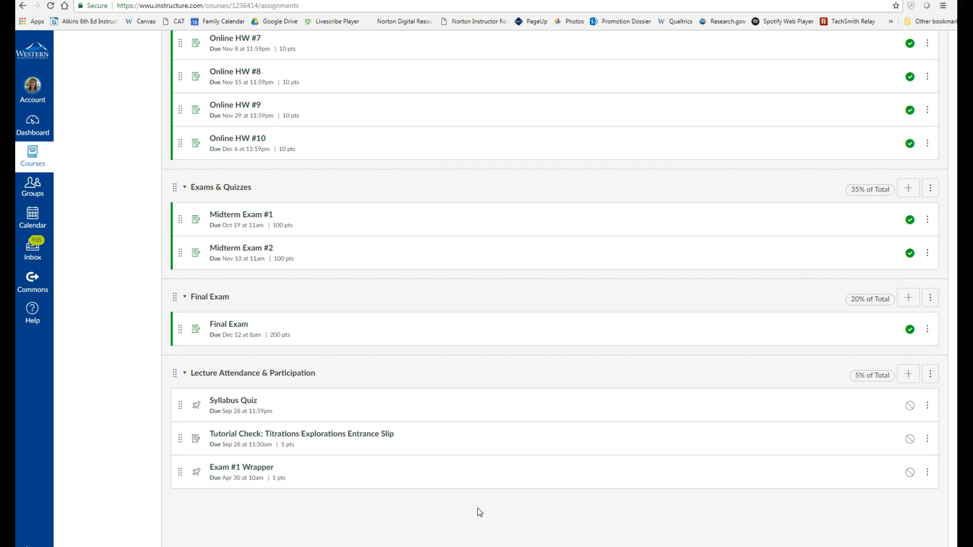
click(931, 376)
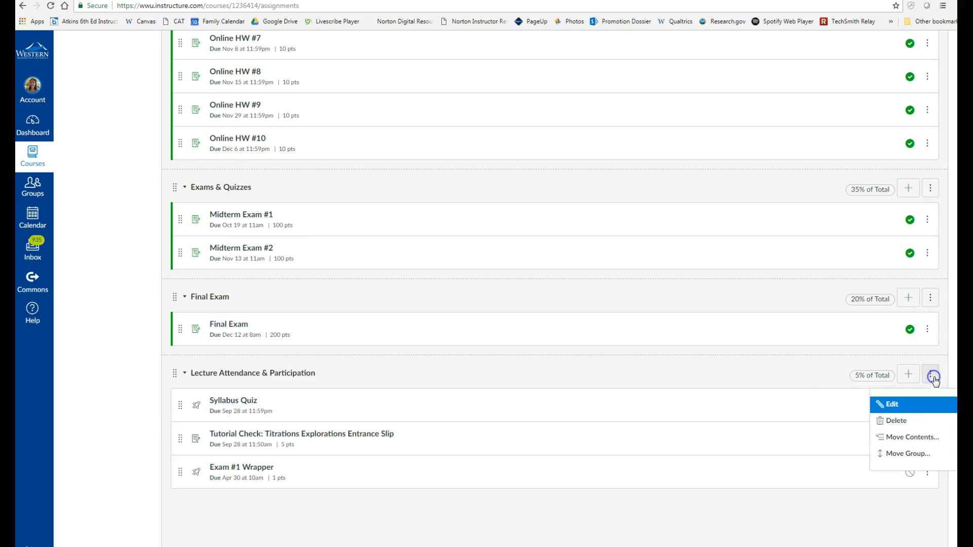
click(893, 405)
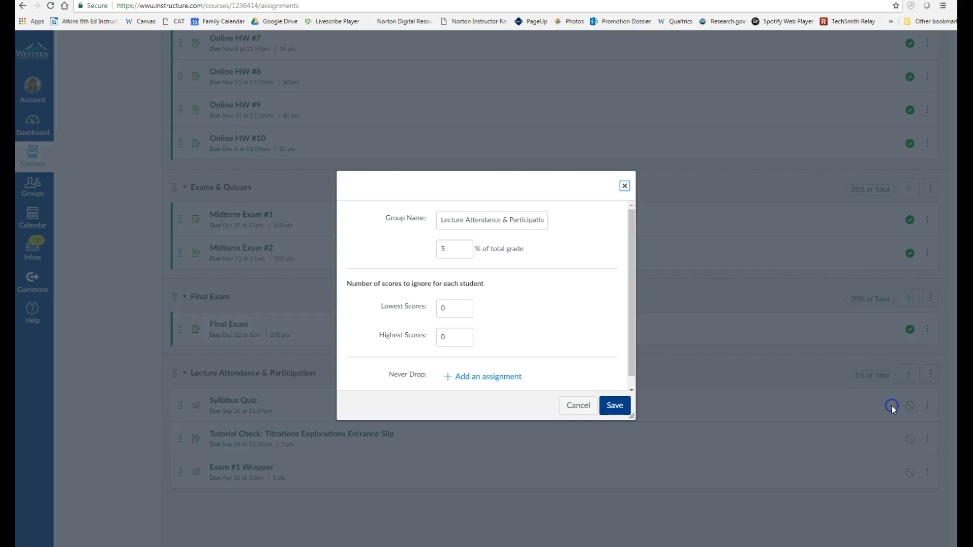
click(465, 307)
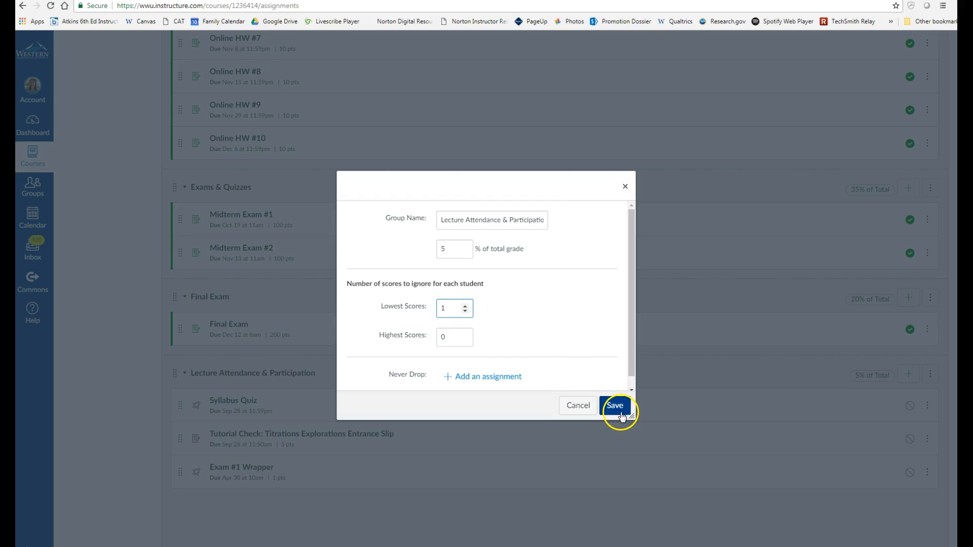
click(620, 409)
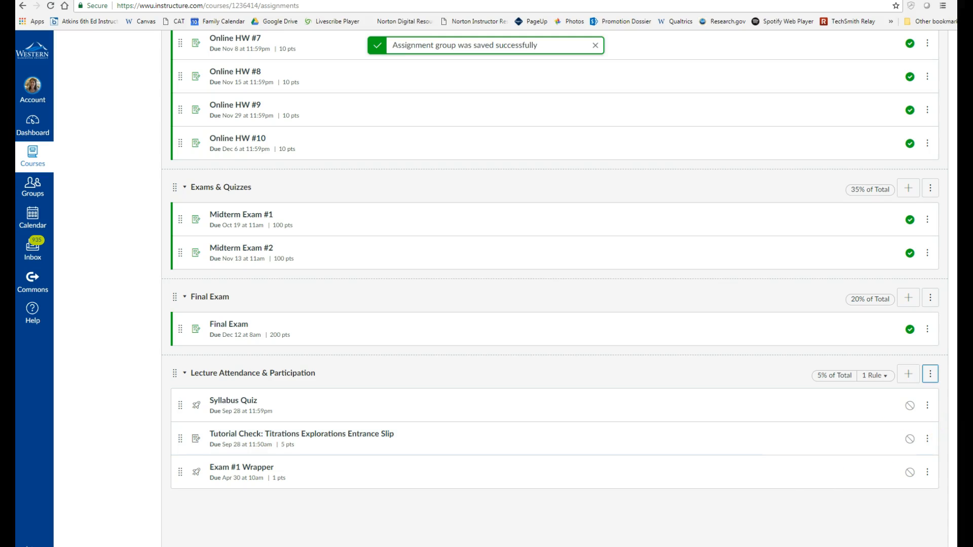
scroll(554, 289, up, 18)
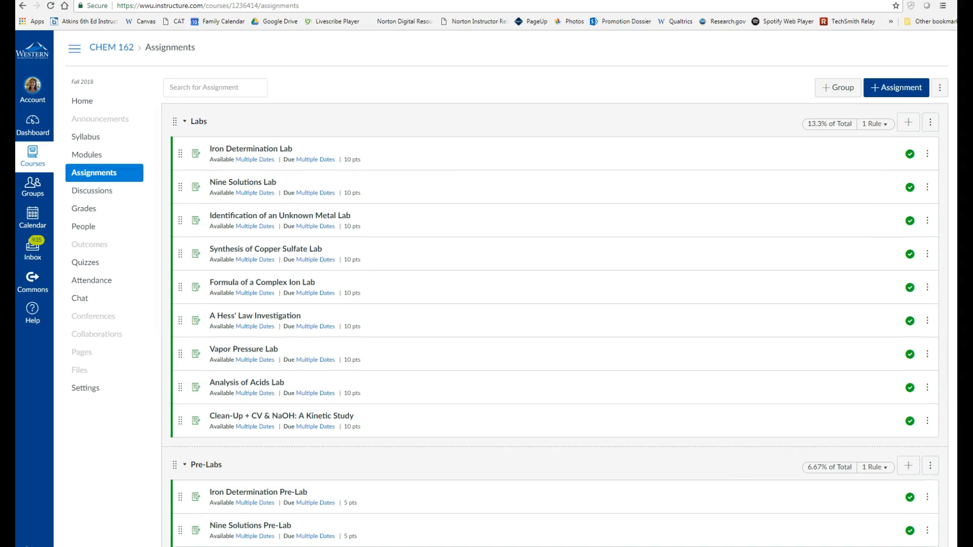
scroll(555, 289, down, 18)
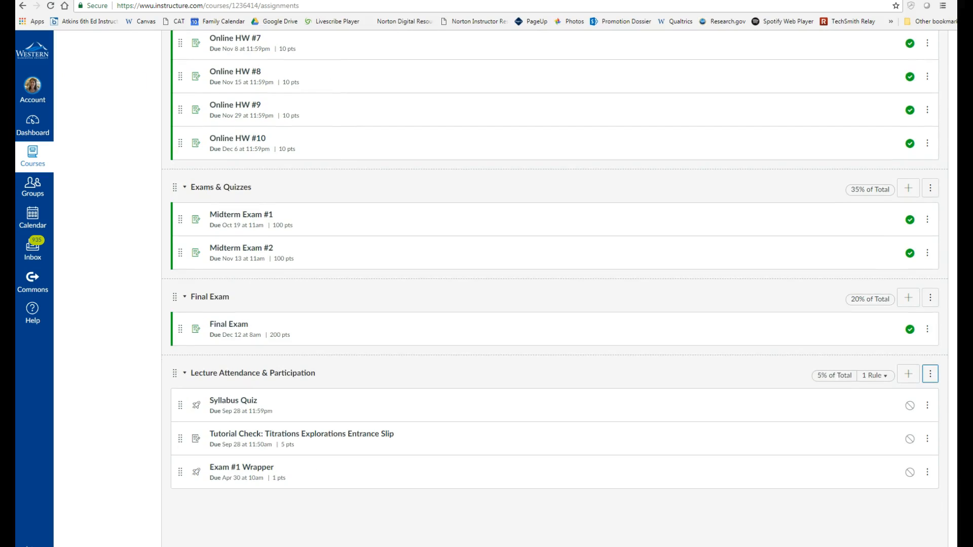
scroll(555, 289, up, 18)
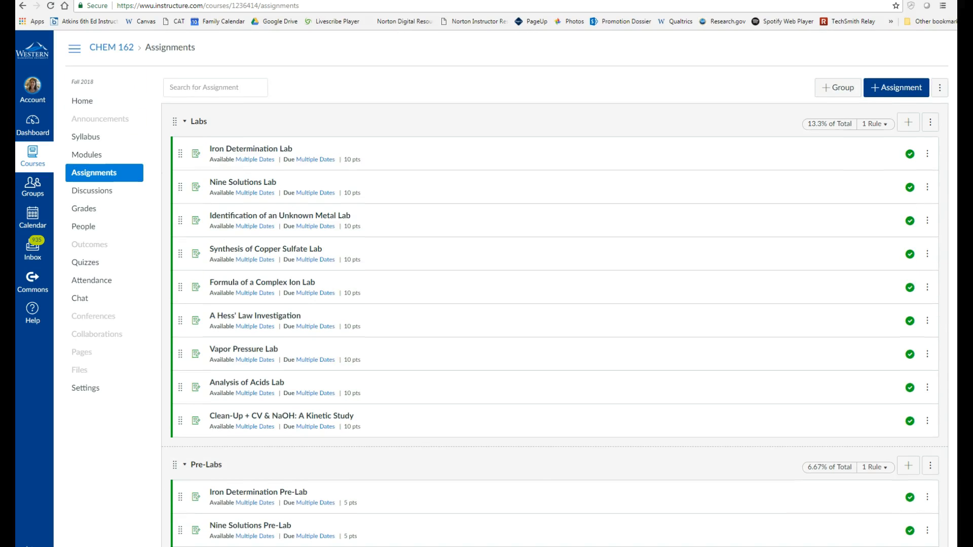